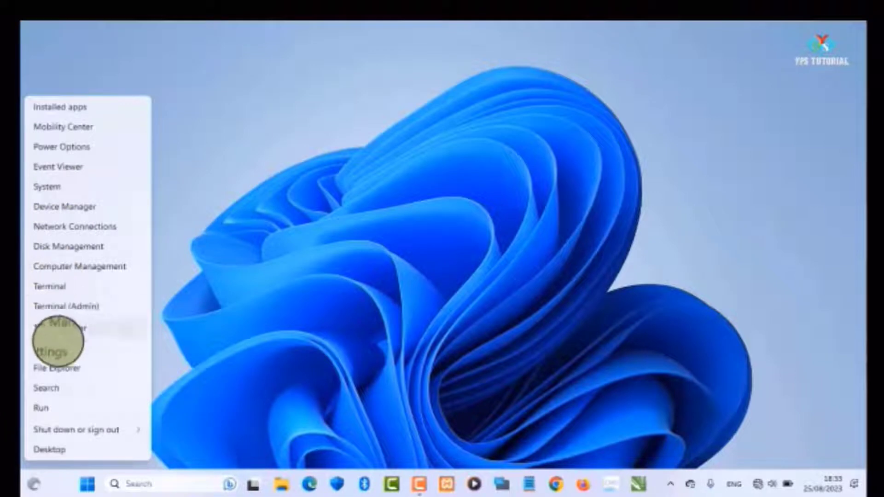
# Open Windows Settings, search for "control panel" and open Control Panel from the result.
pyautogui.click(56, 348)
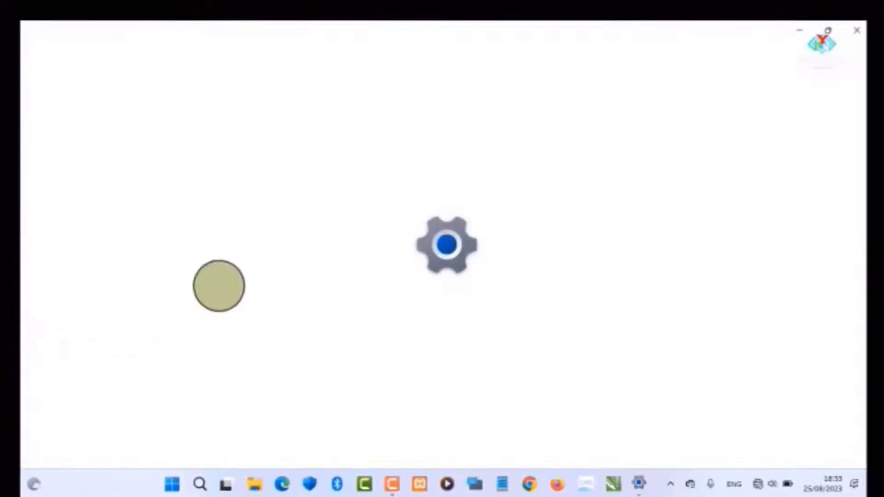
pyautogui.click(76, 119)
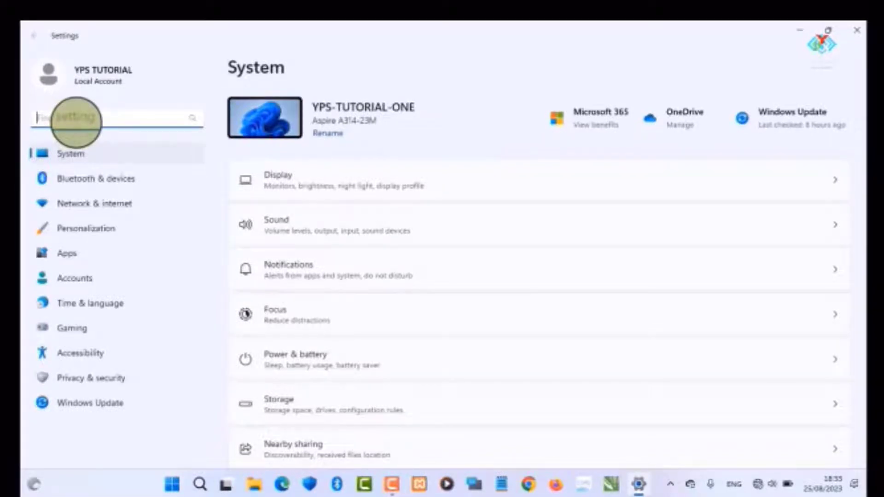
pyautogui.write('cont')
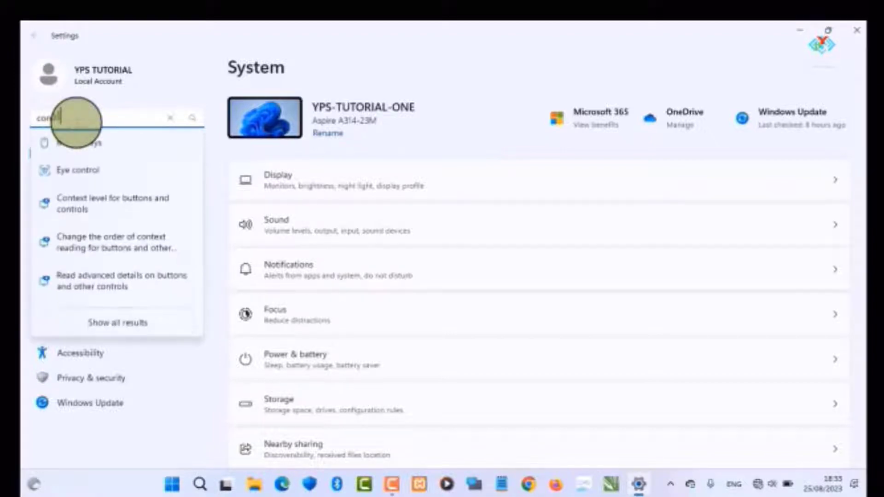
pyautogui.write('rol p')
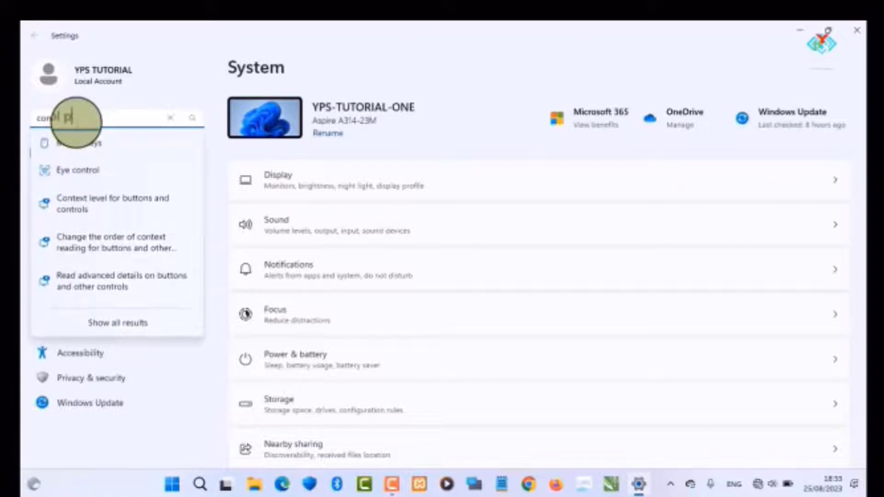
pyautogui.write('anel')
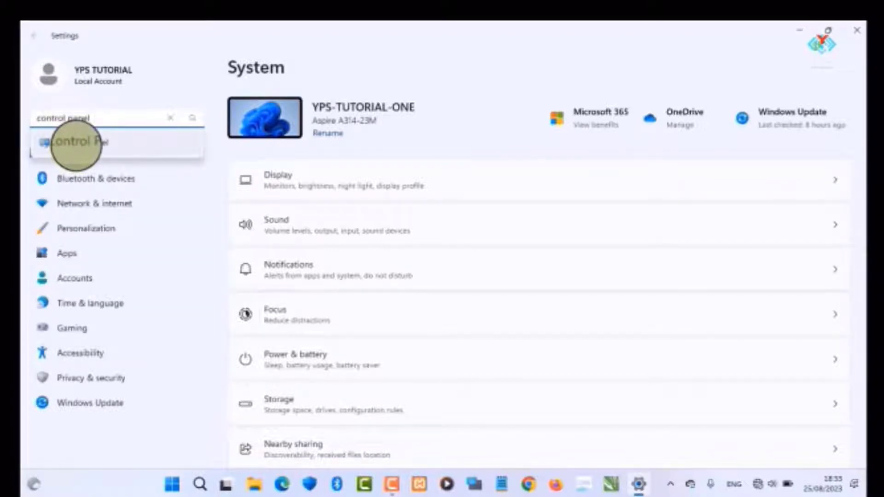
pyautogui.click(76, 143)
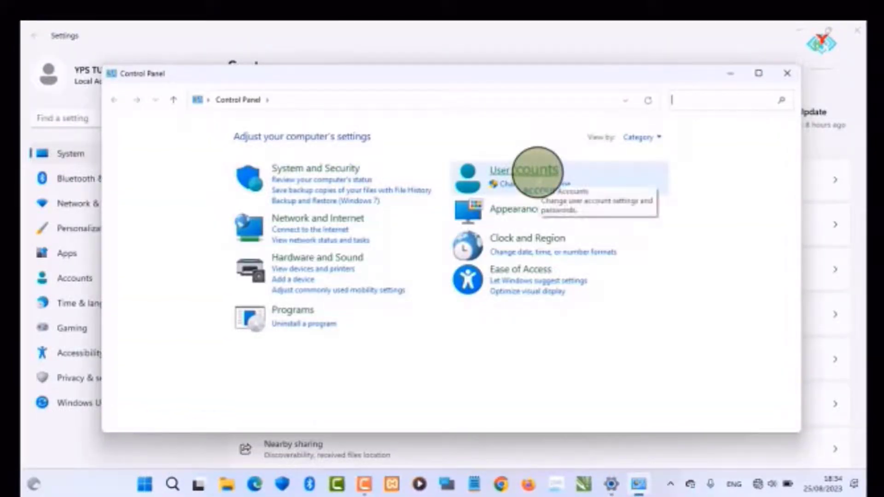
# Change the local administrator account's name to TUTORIAL KOMPUTER in Control Panel's User Accounts, and close Control Panel.
pyautogui.click(538, 171)
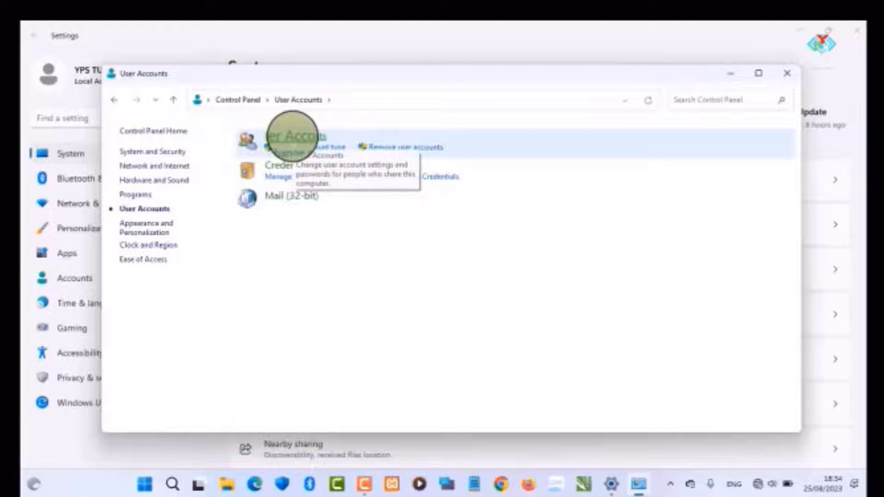
pyautogui.click(292, 136)
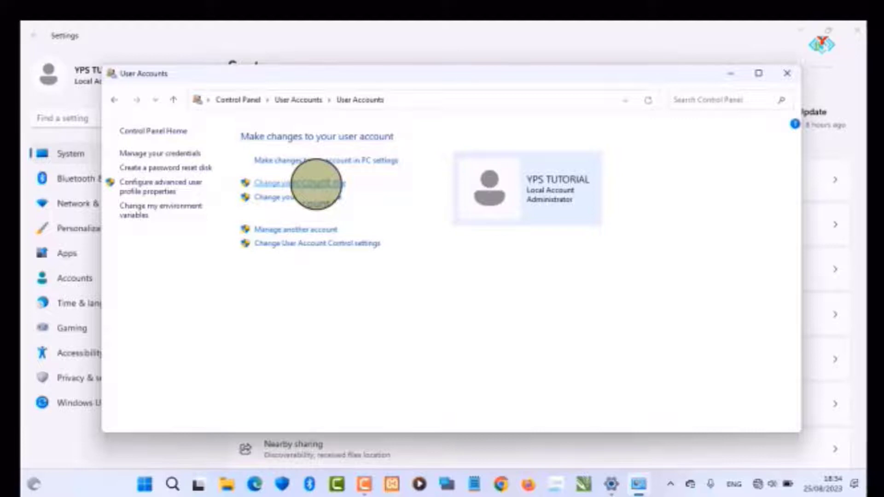
pyautogui.click(316, 183)
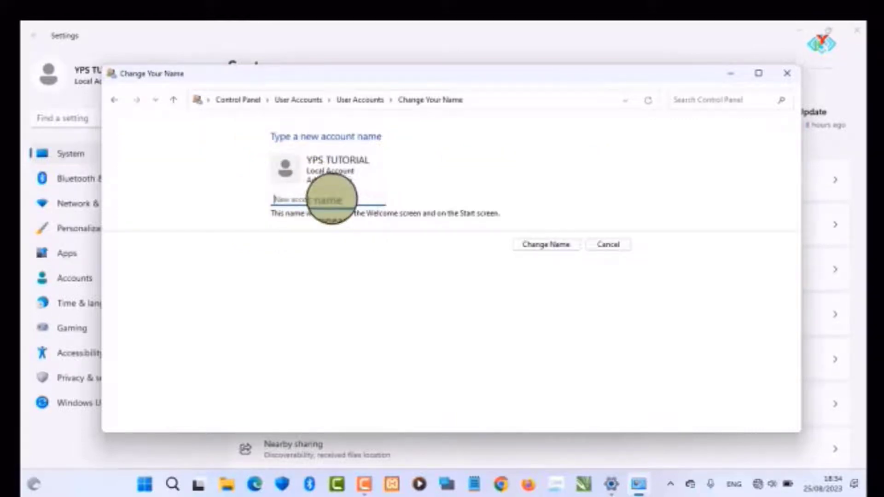
pyautogui.click(277, 201)
pyautogui.write('YPS')
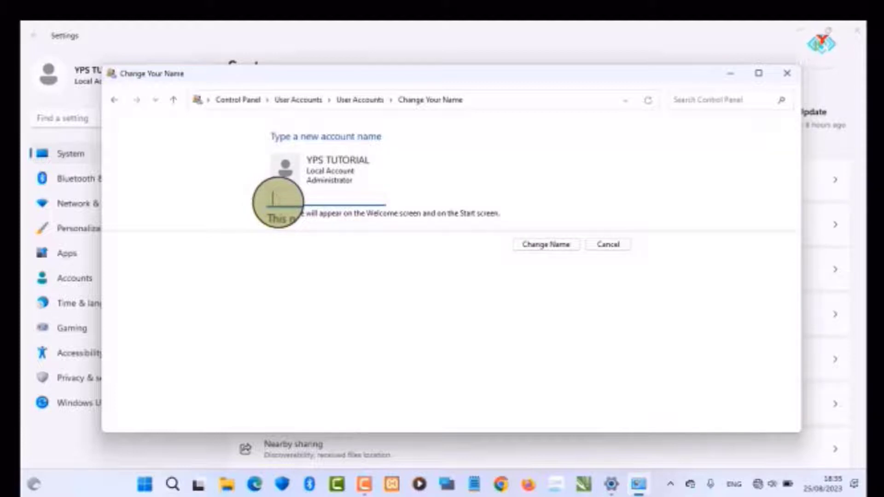
pyautogui.write('TUTORIAL KOMPUTER')
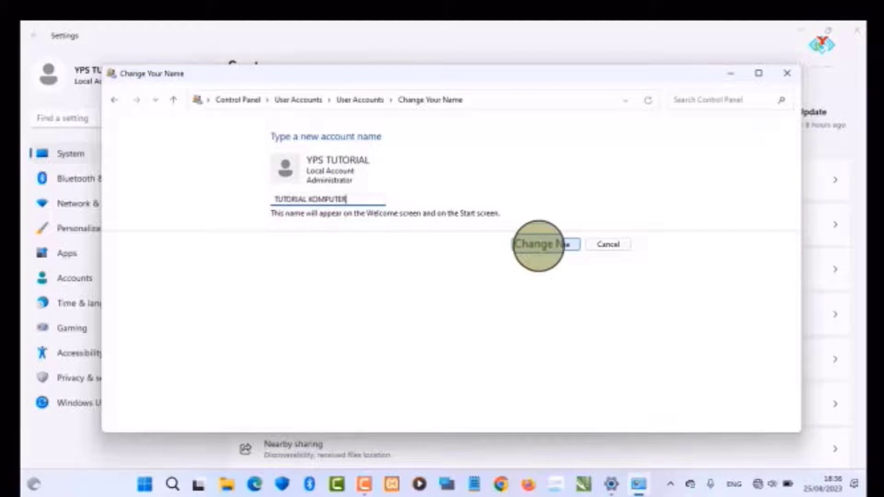
pyautogui.click(539, 244)
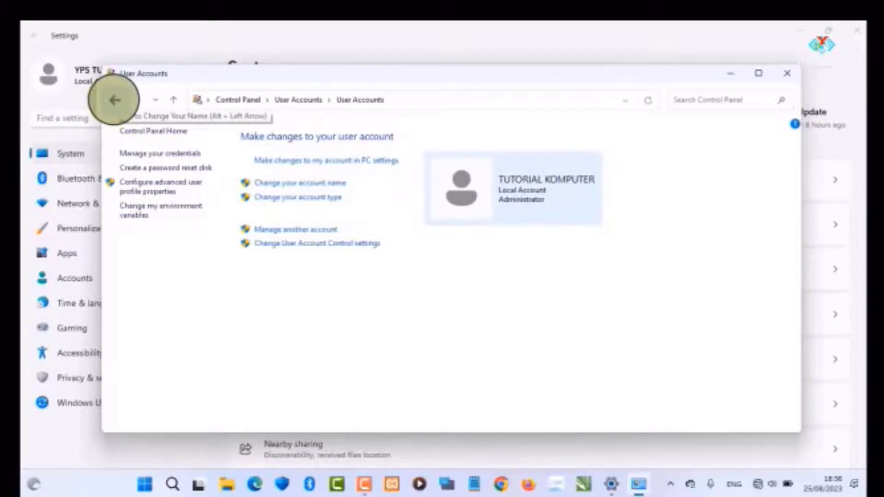
pyautogui.click(788, 74)
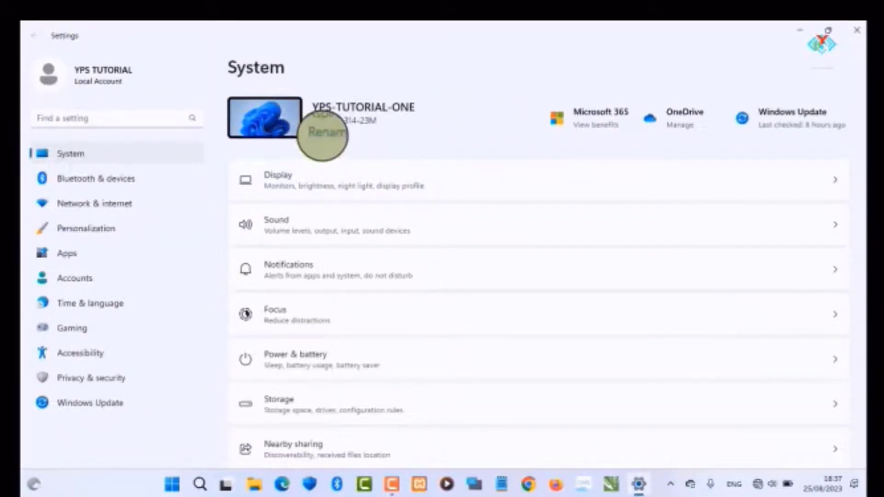
pyautogui.click(324, 133)
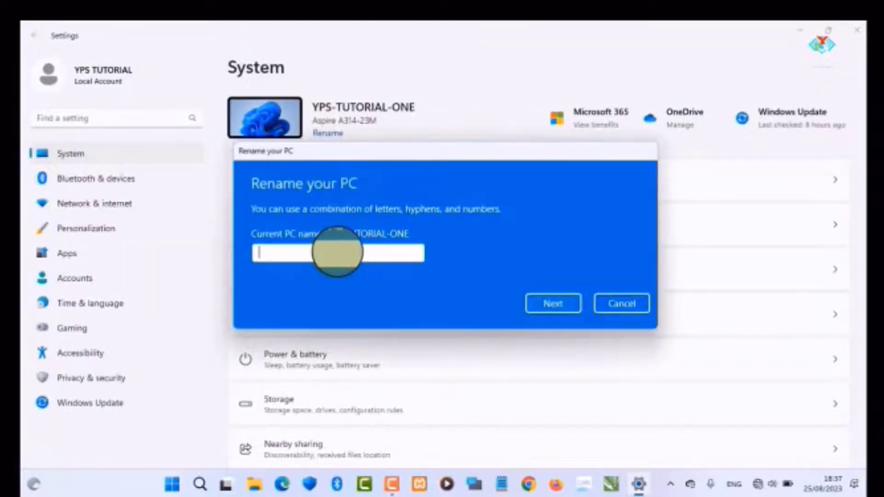
pyautogui.click(619, 303)
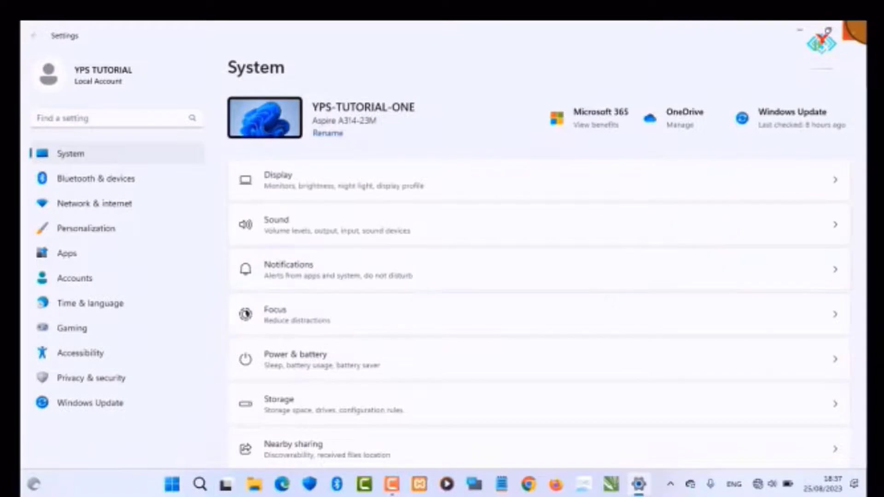
pyautogui.click(855, 28)
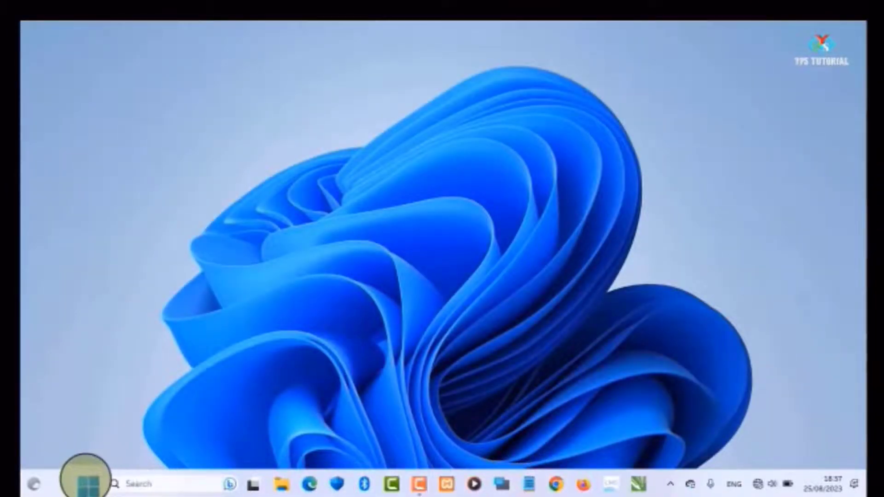
# Rename the PC to TUTORIAL-KOMPUTER-ONE in the System settings and restart the computer immediately.
pyautogui.rightClick(86, 482)
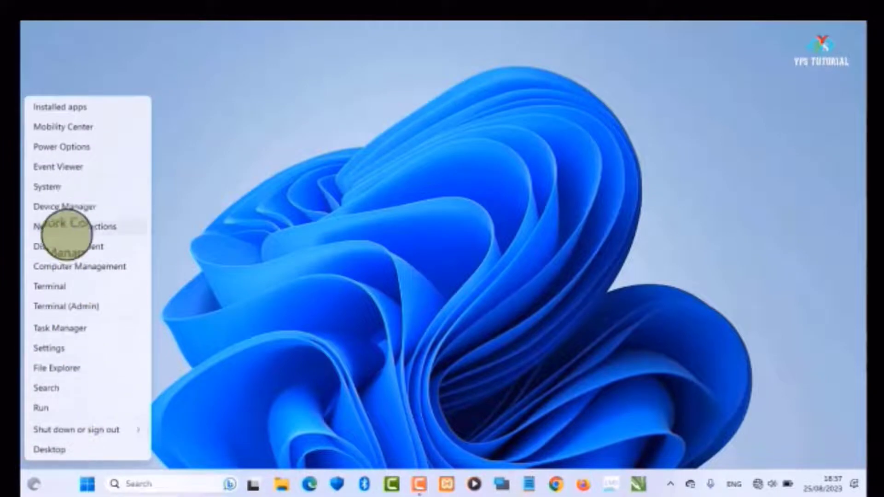
pyautogui.click(65, 346)
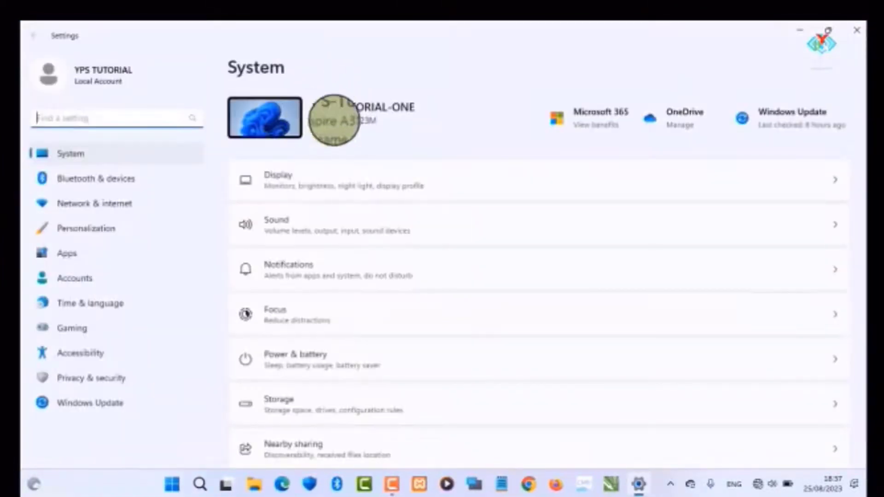
pyautogui.click(331, 133)
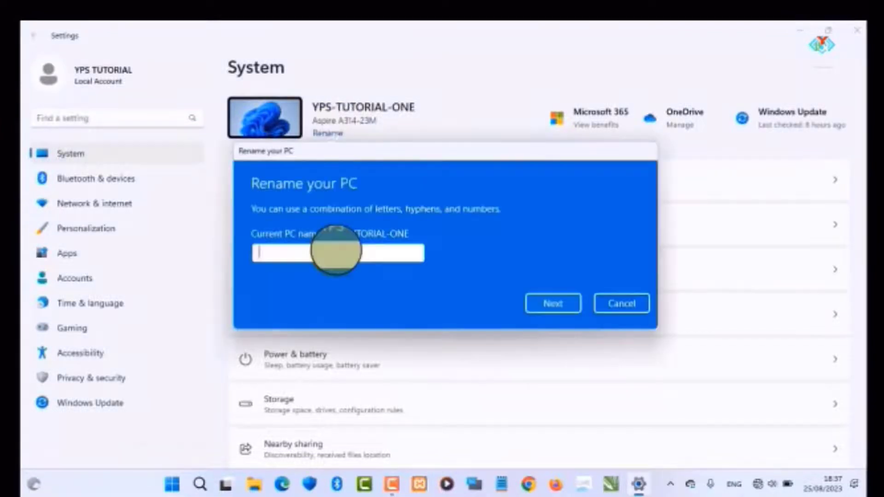
pyautogui.write('TUTORIAL')
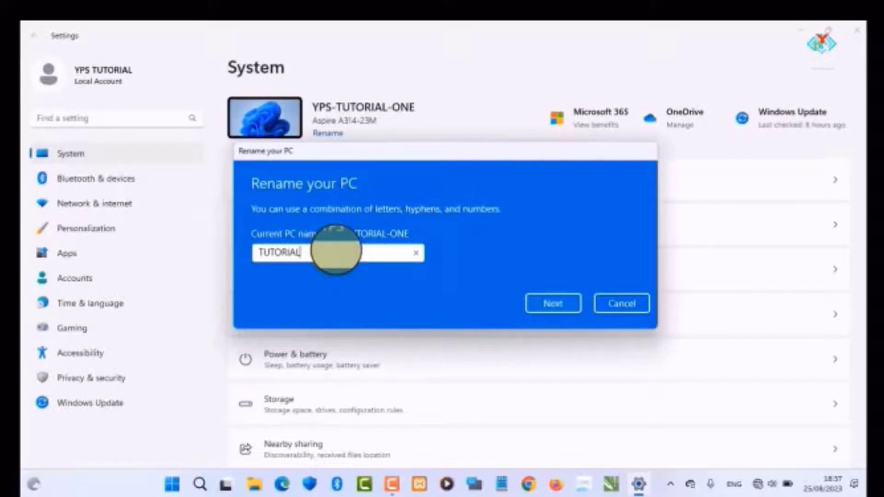
pyautogui.write('-')
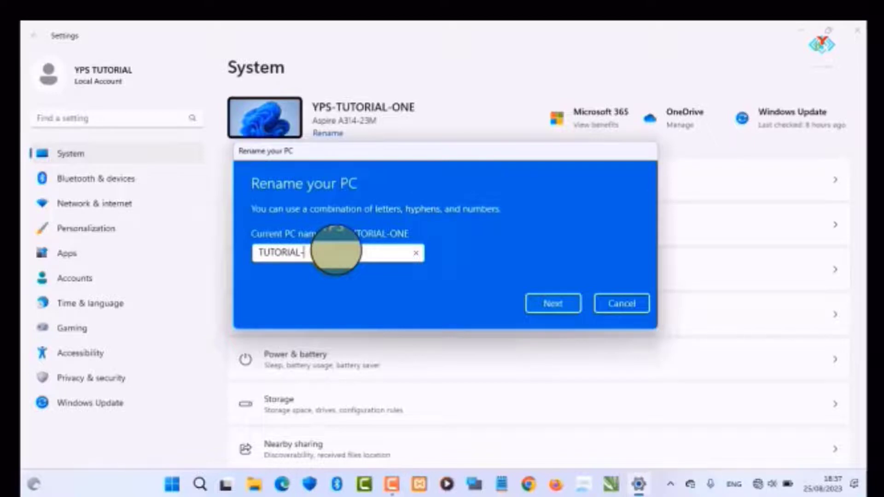
pyautogui.press('BackSpace')
pyautogui.write('-')
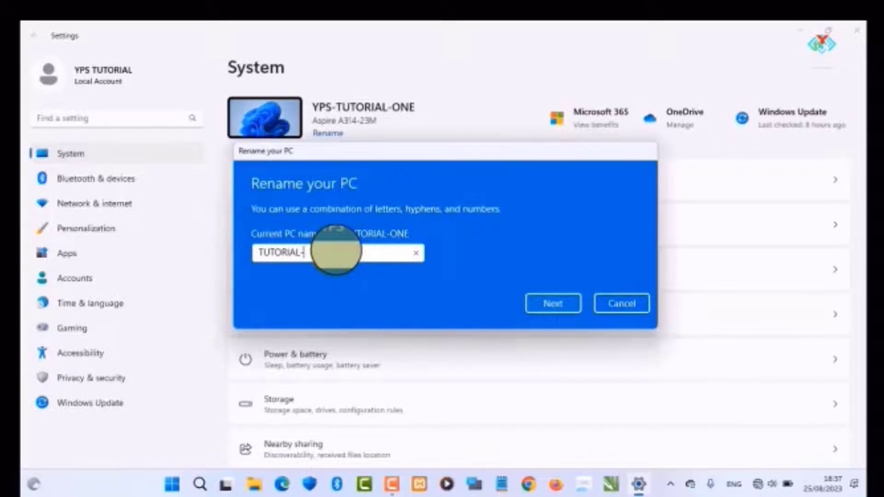
pyautogui.write('KOMPUTER')
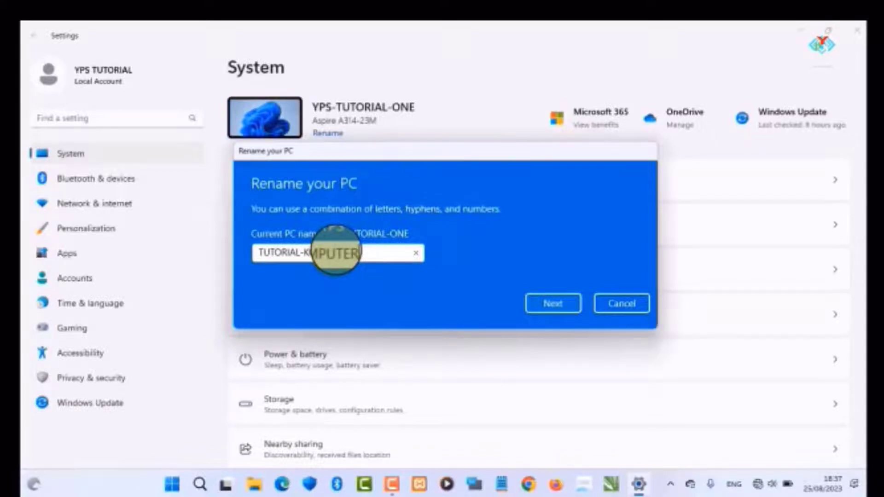
pyautogui.write('-ONE')
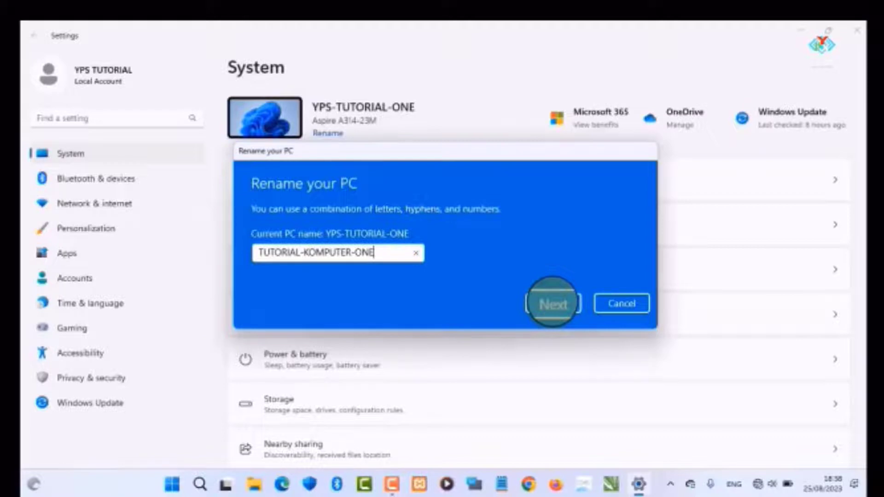
pyautogui.click(553, 304)
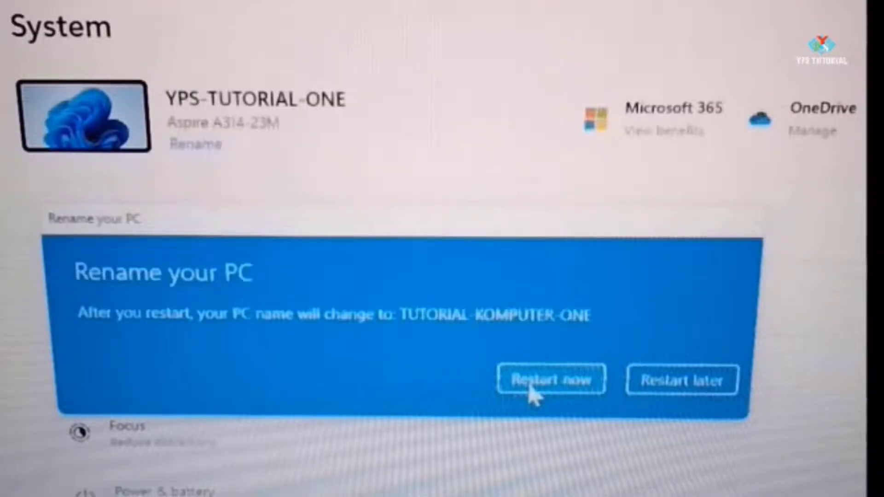
pyautogui.click(530, 389)
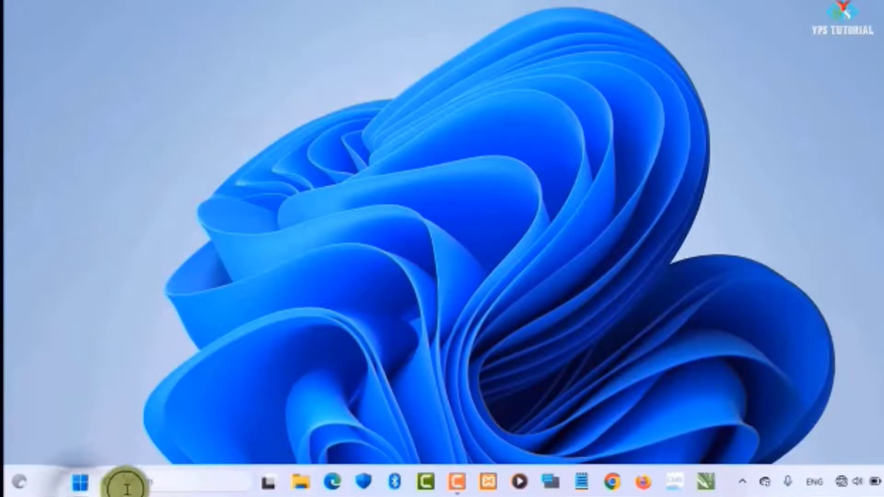
# Check the account name in the Start menu and the PC name in the System settings.
pyautogui.click(81, 482)
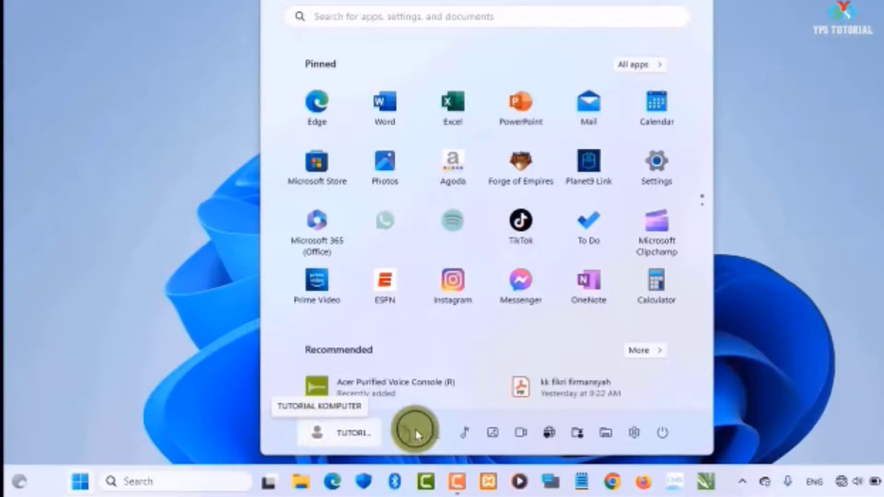
pyautogui.click(629, 436)
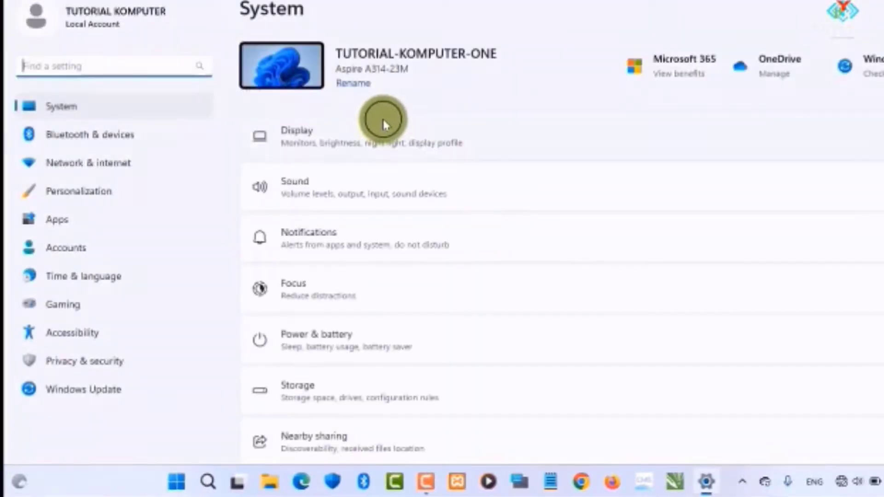